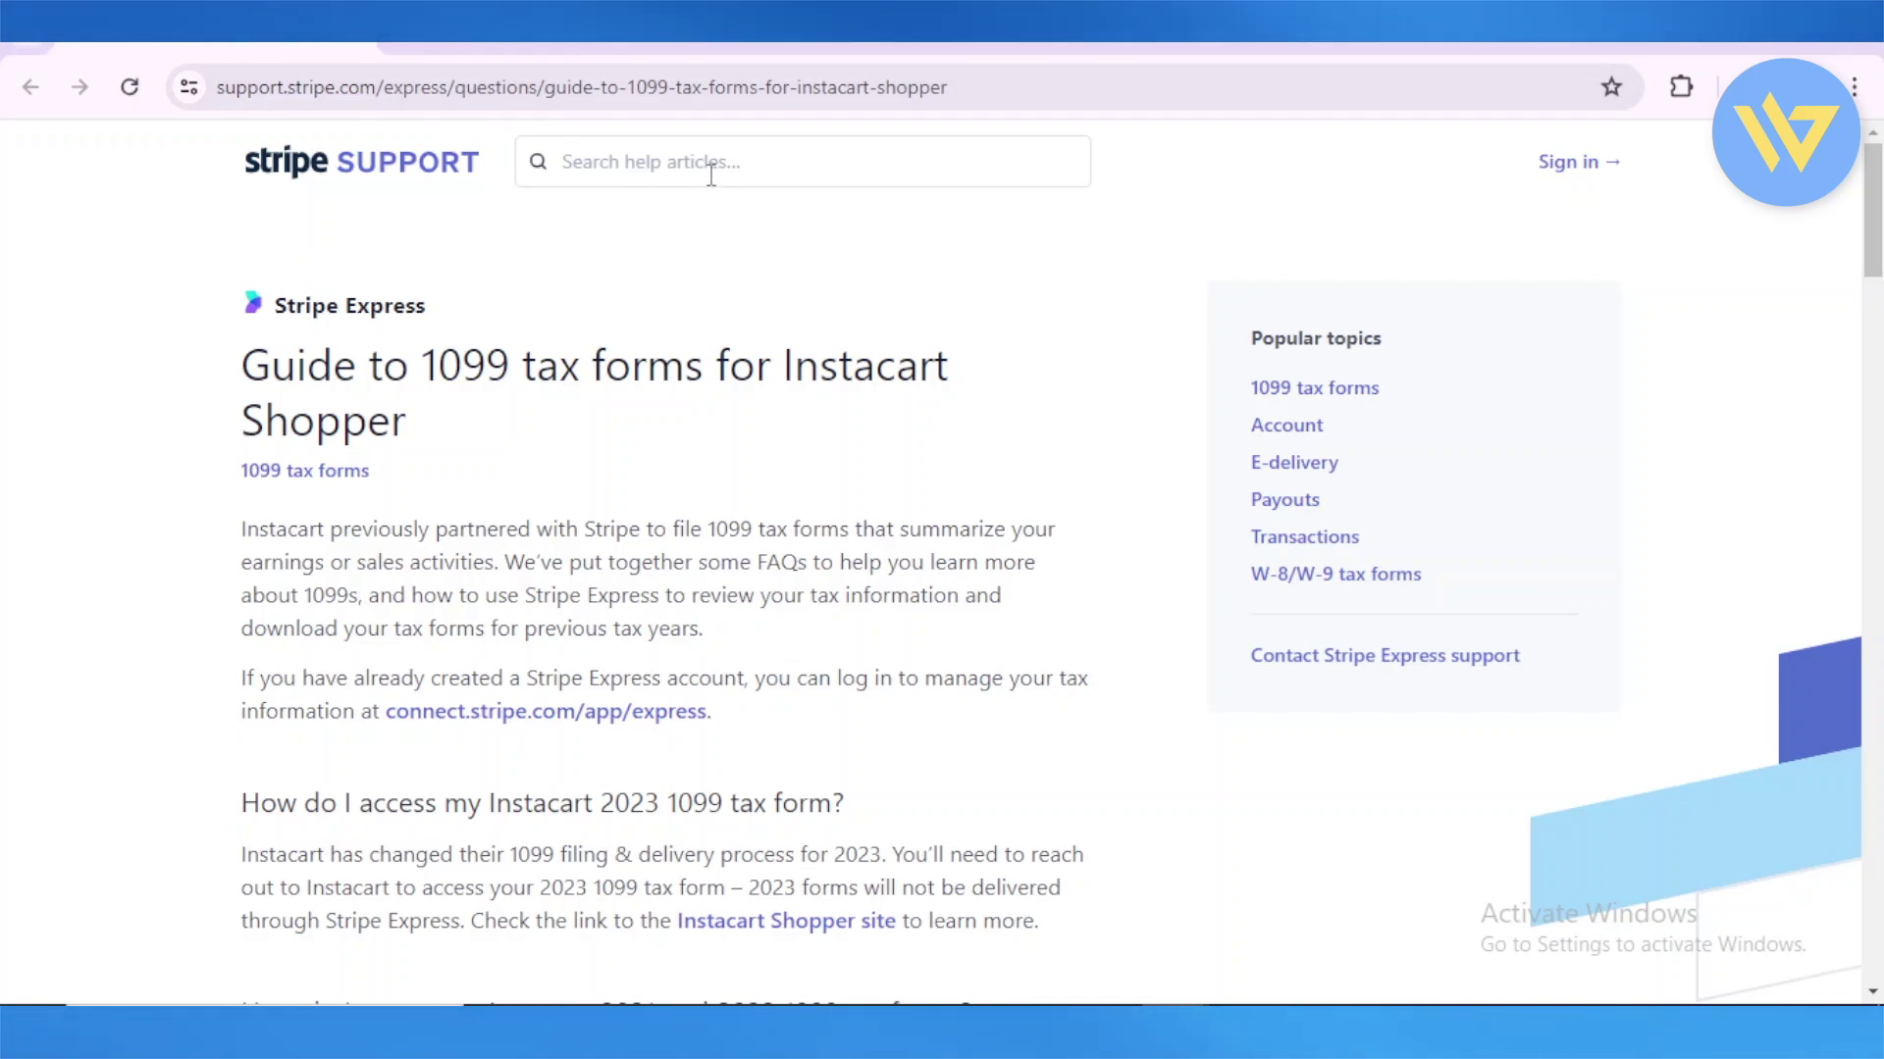
- Highlight part of the 'Guide to 1099 tax forms for Instacart Shopper' title, then deselect it
left_click_drag(436, 368, 821, 366)
left_click(878, 429)
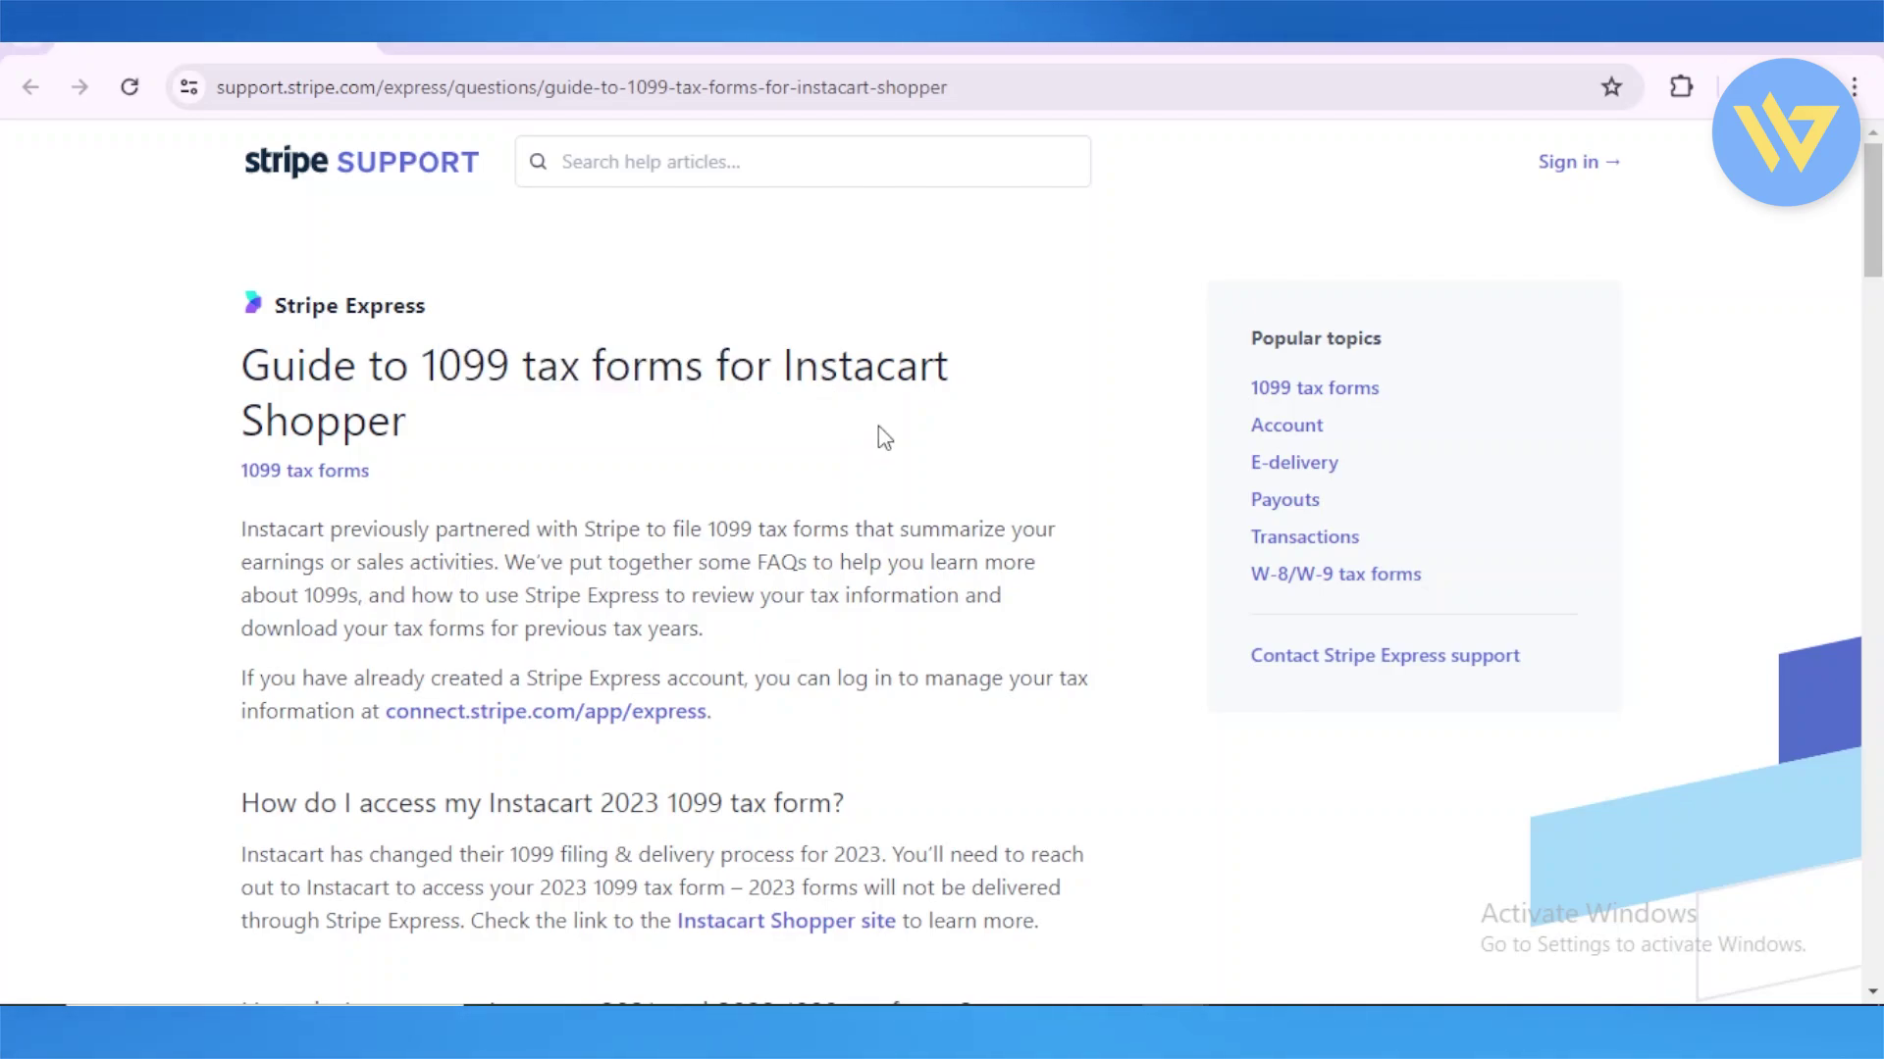
scroll(881, 437, "down", 2)
scroll(881, 436, "down", 2)
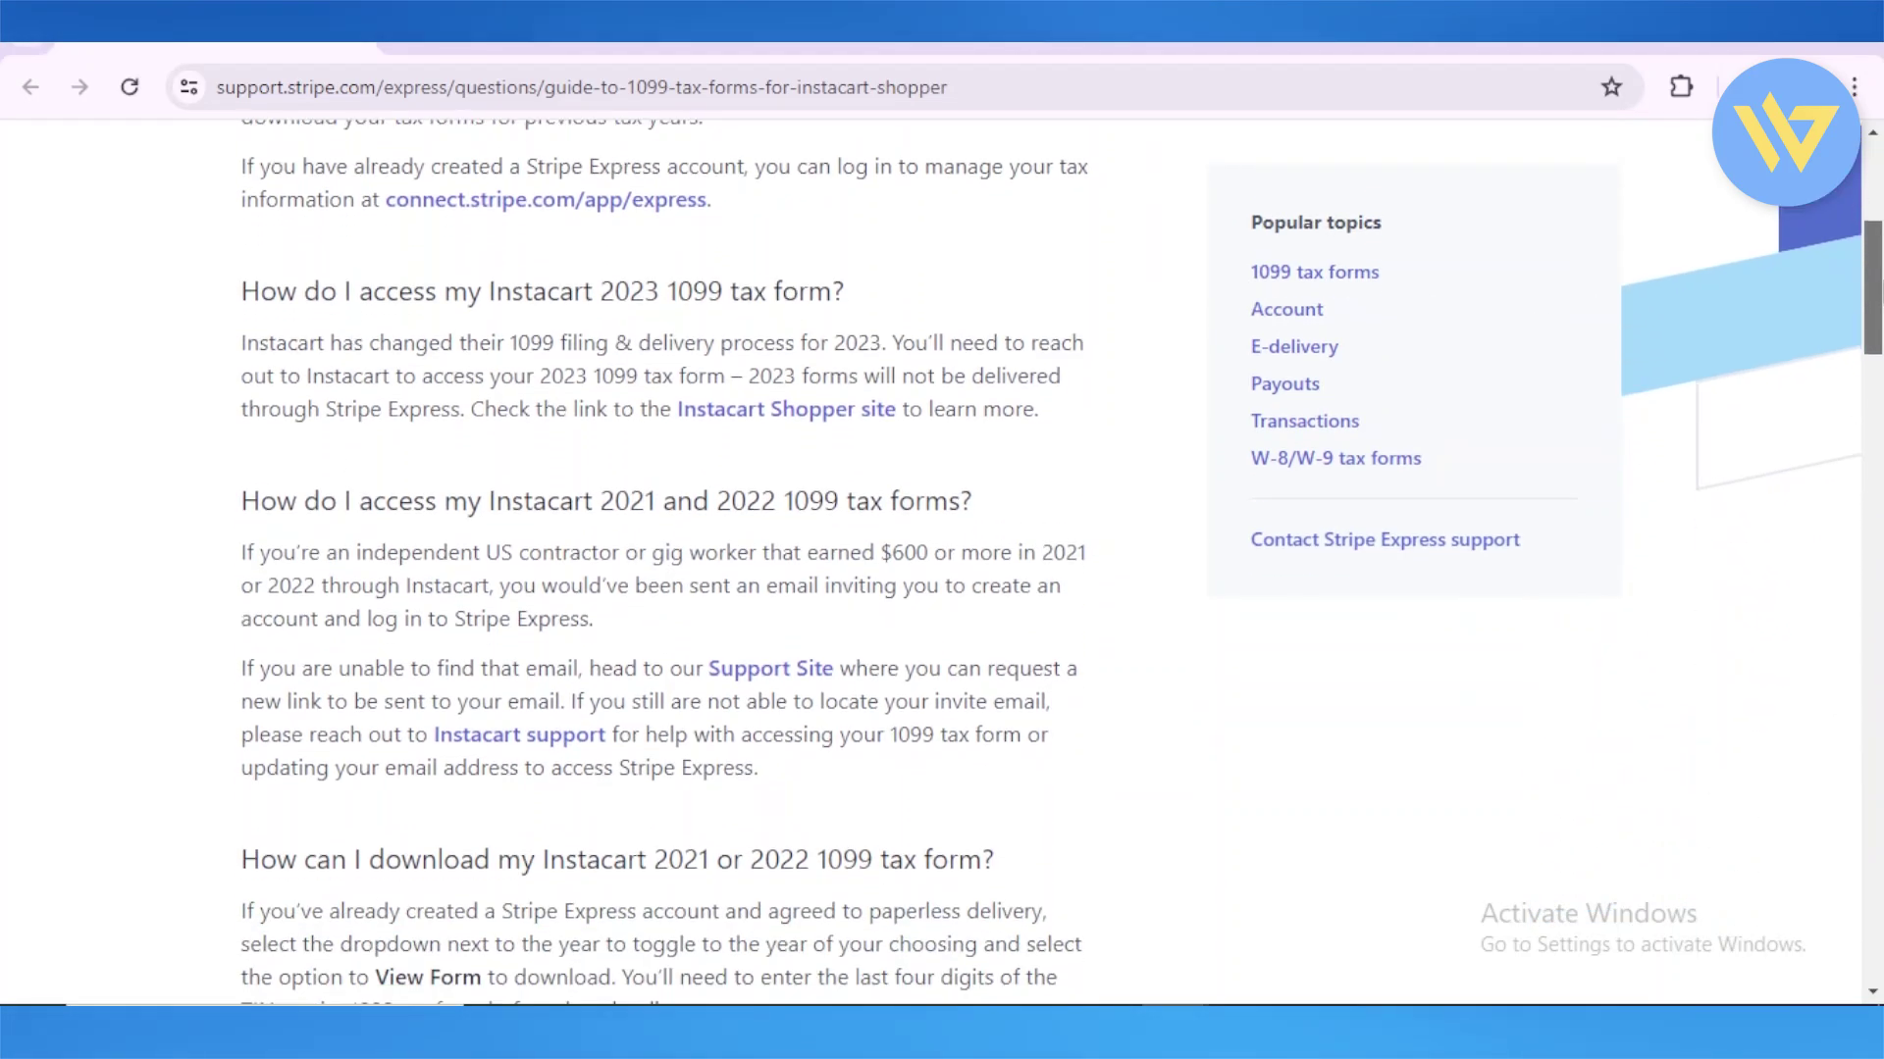
scroll(1877, 322, "down", 2)
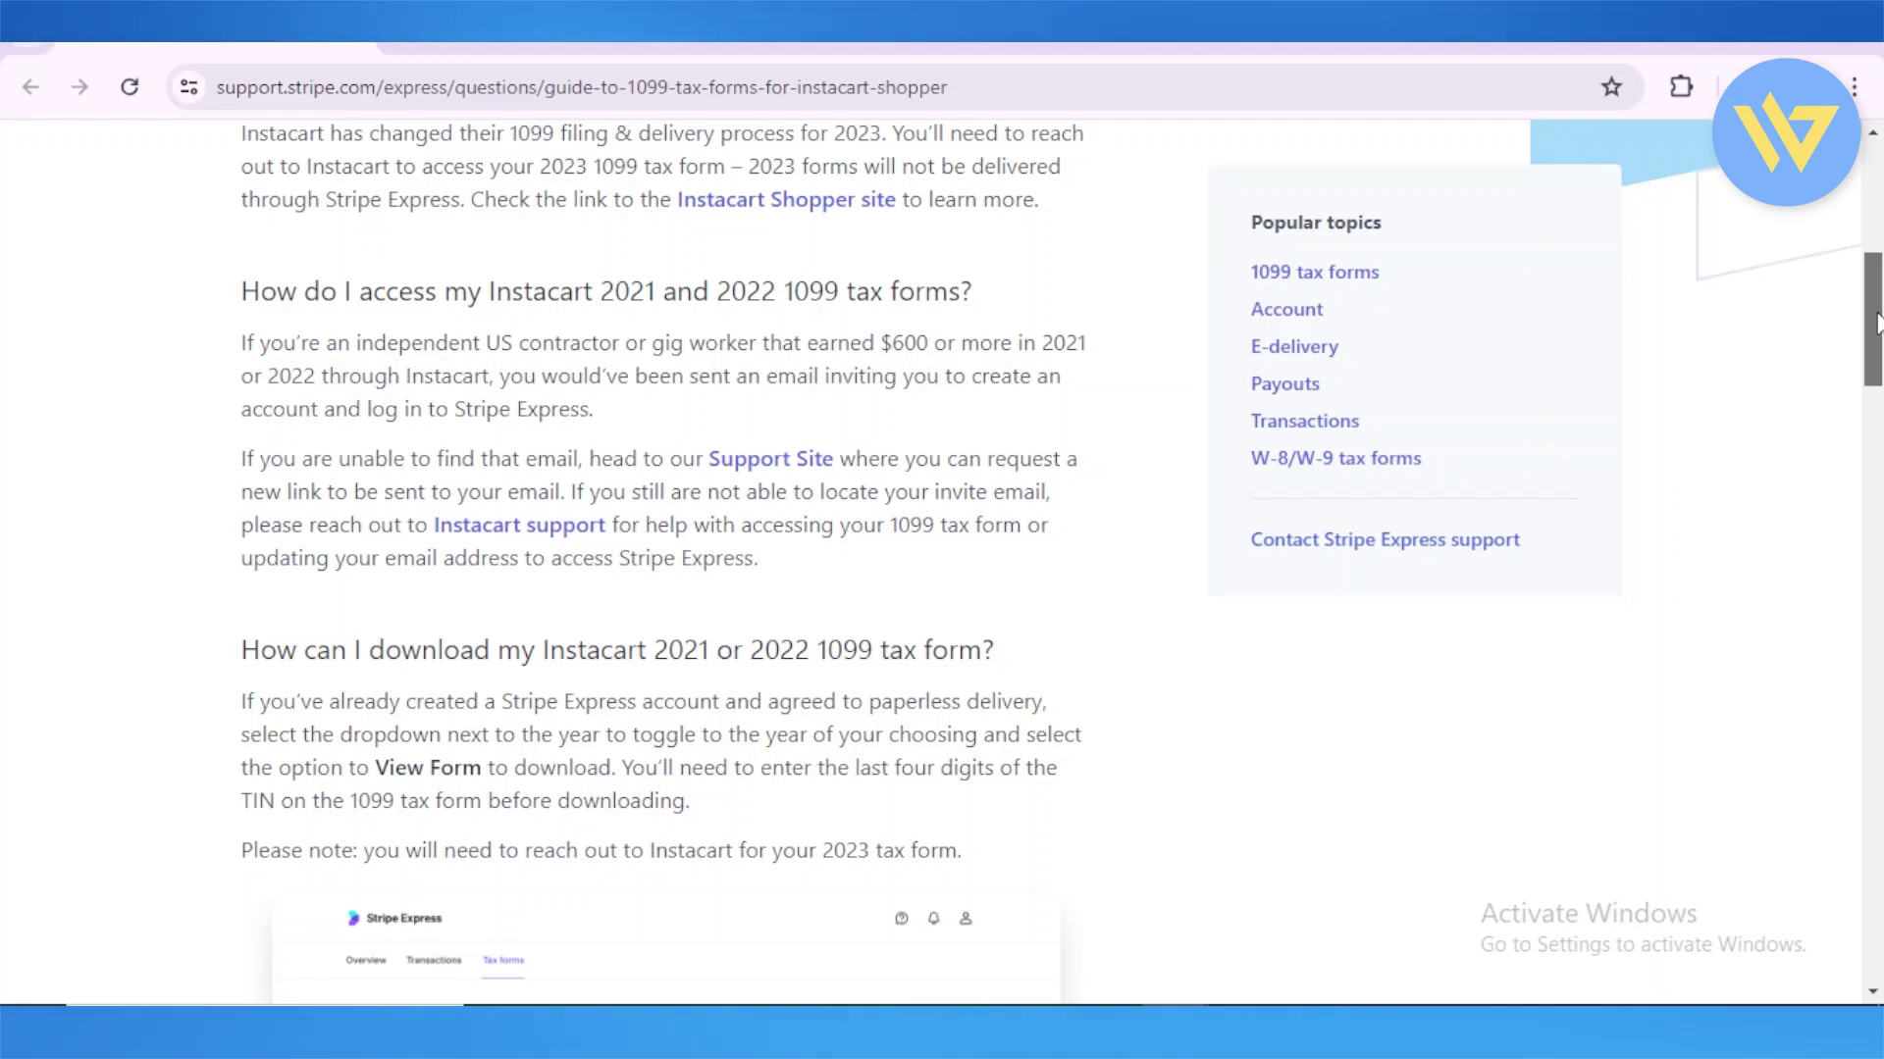
left_click_drag(1877, 322, 1874, 368)
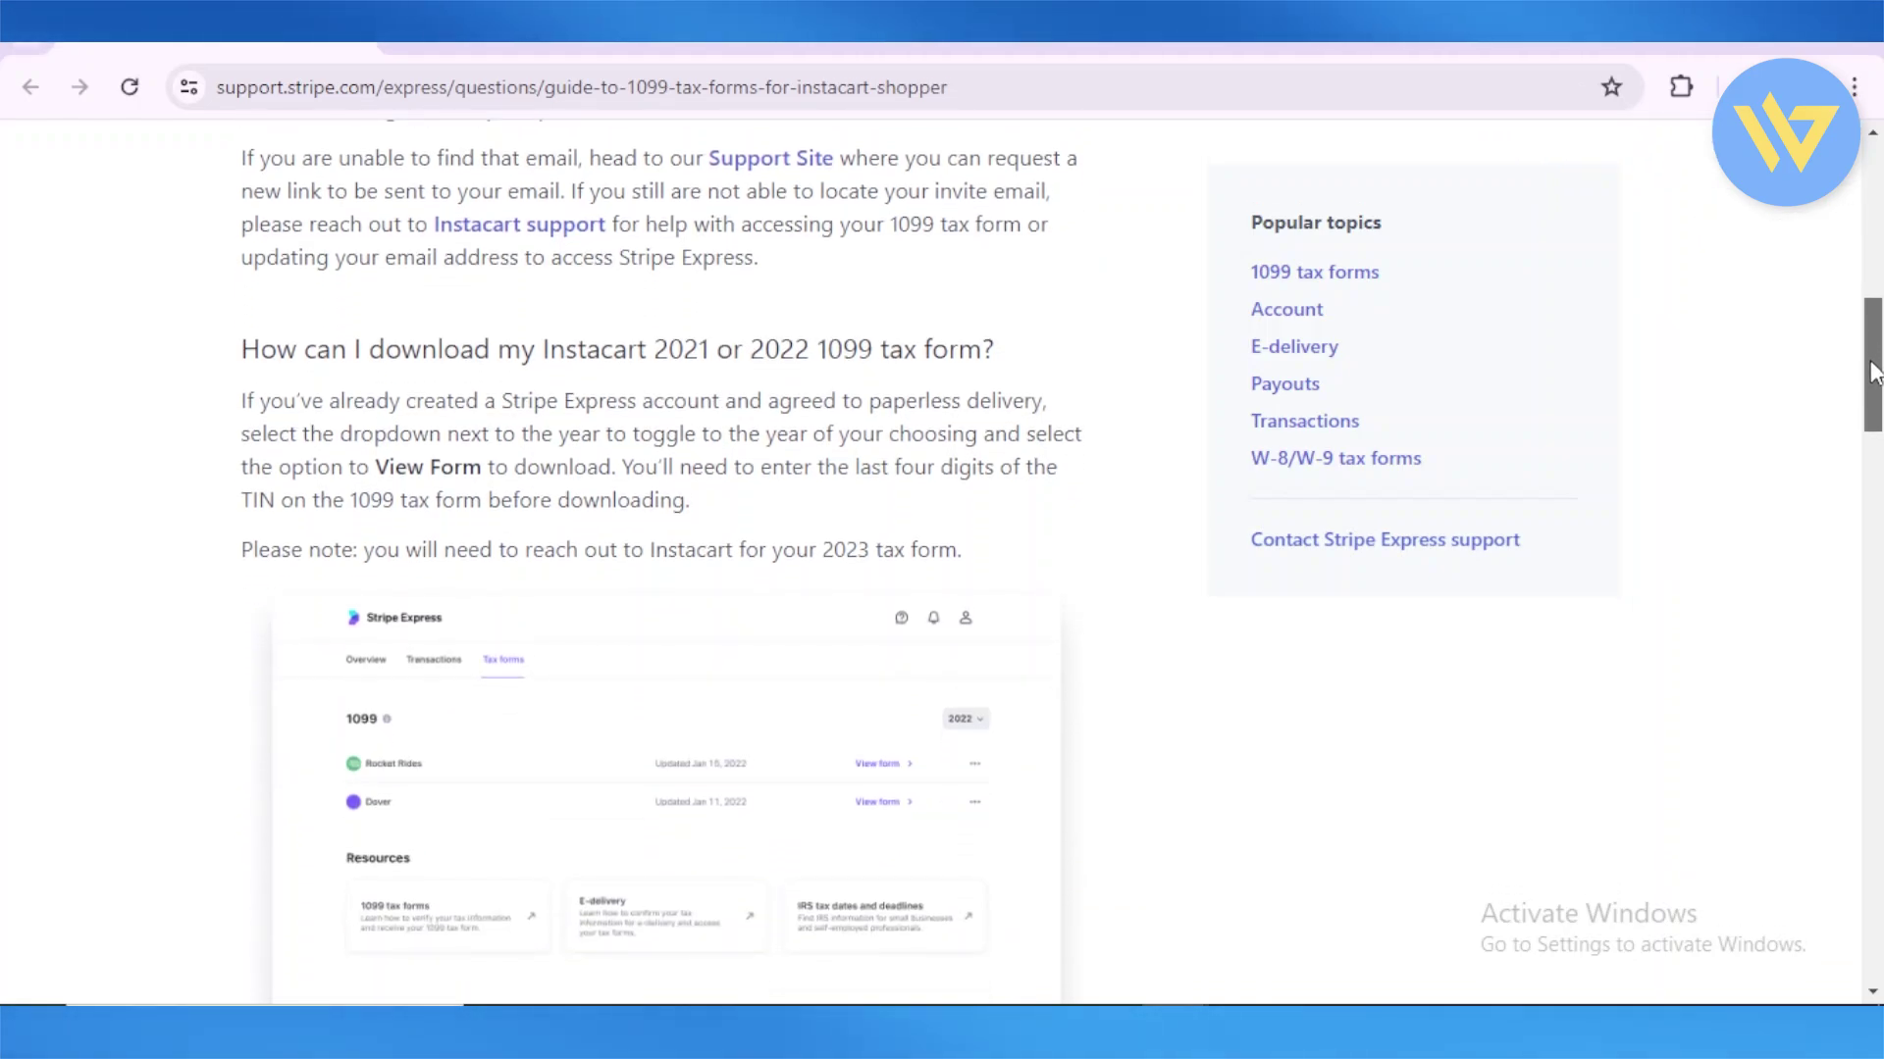
scroll(1873, 371, "up", 1)
scroll(1874, 371, "up", 2)
scroll(1873, 371, "up", 3)
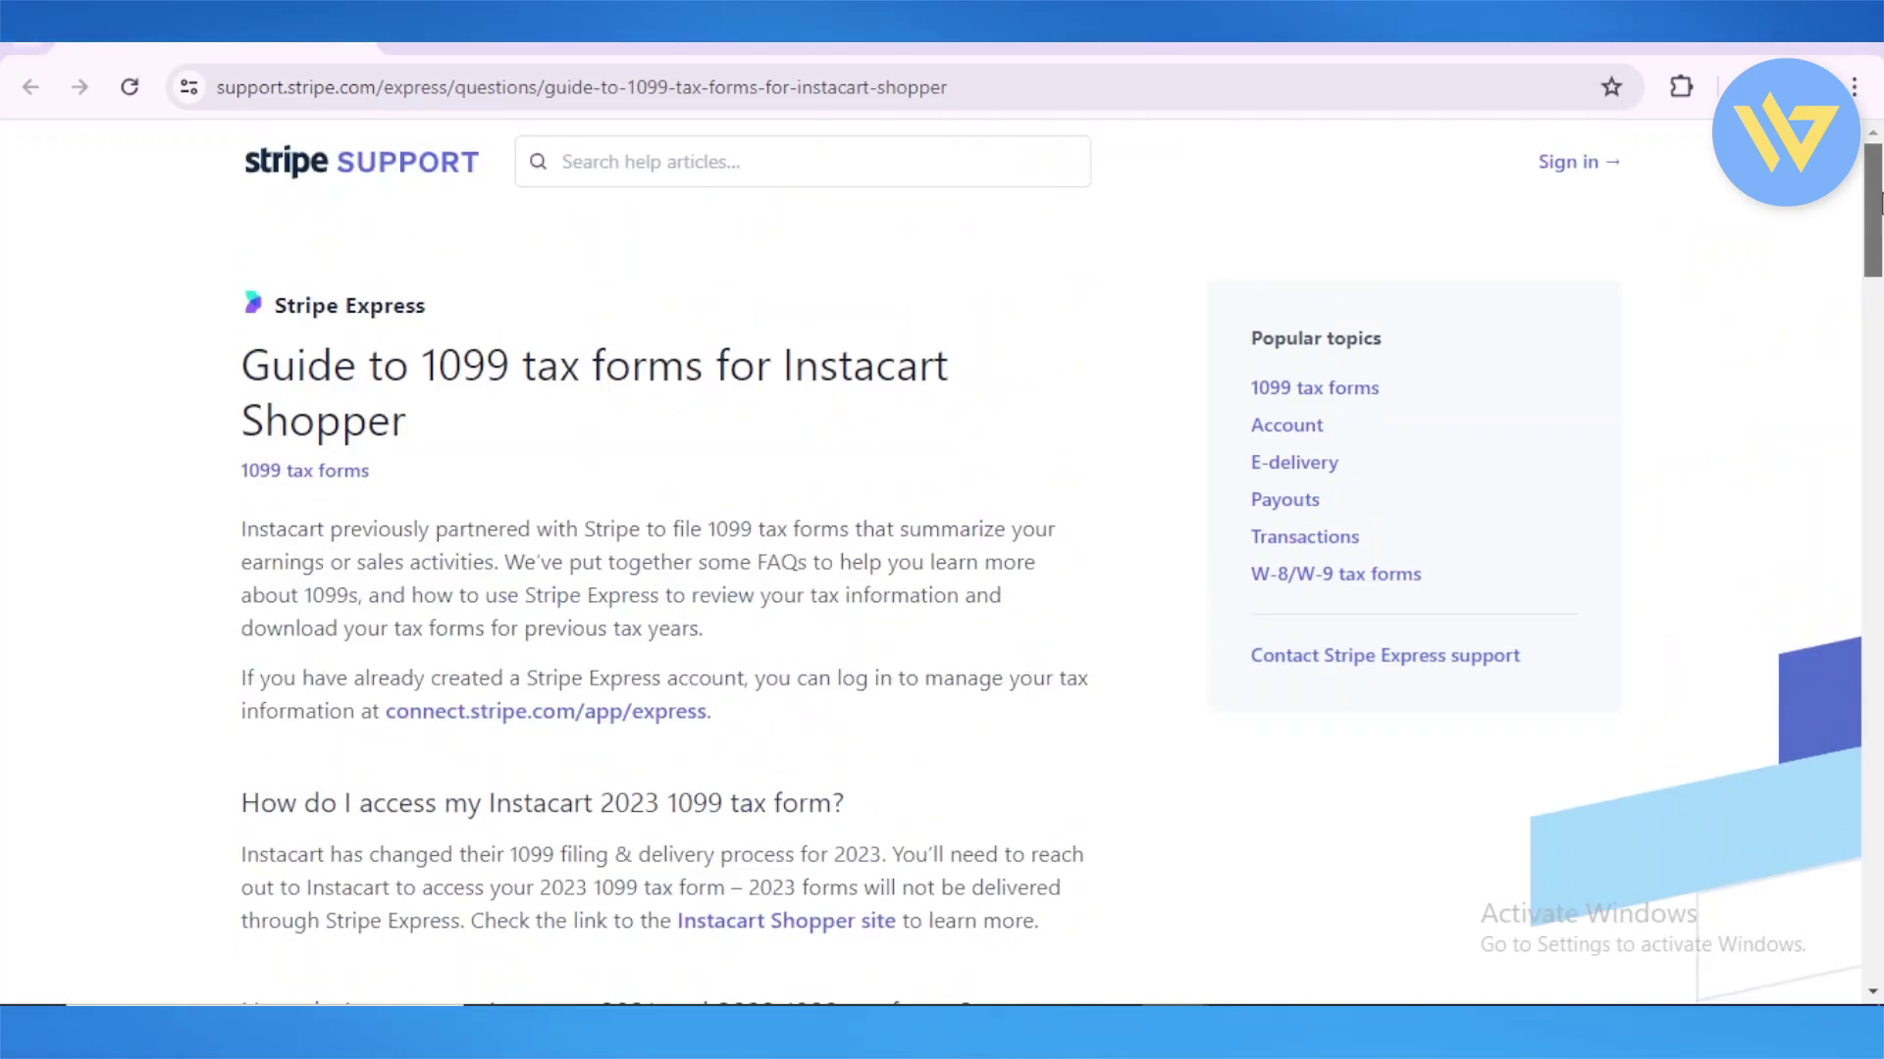
scroll(1879, 202, "down", 1)
scroll(1848, 366, "down", 2)
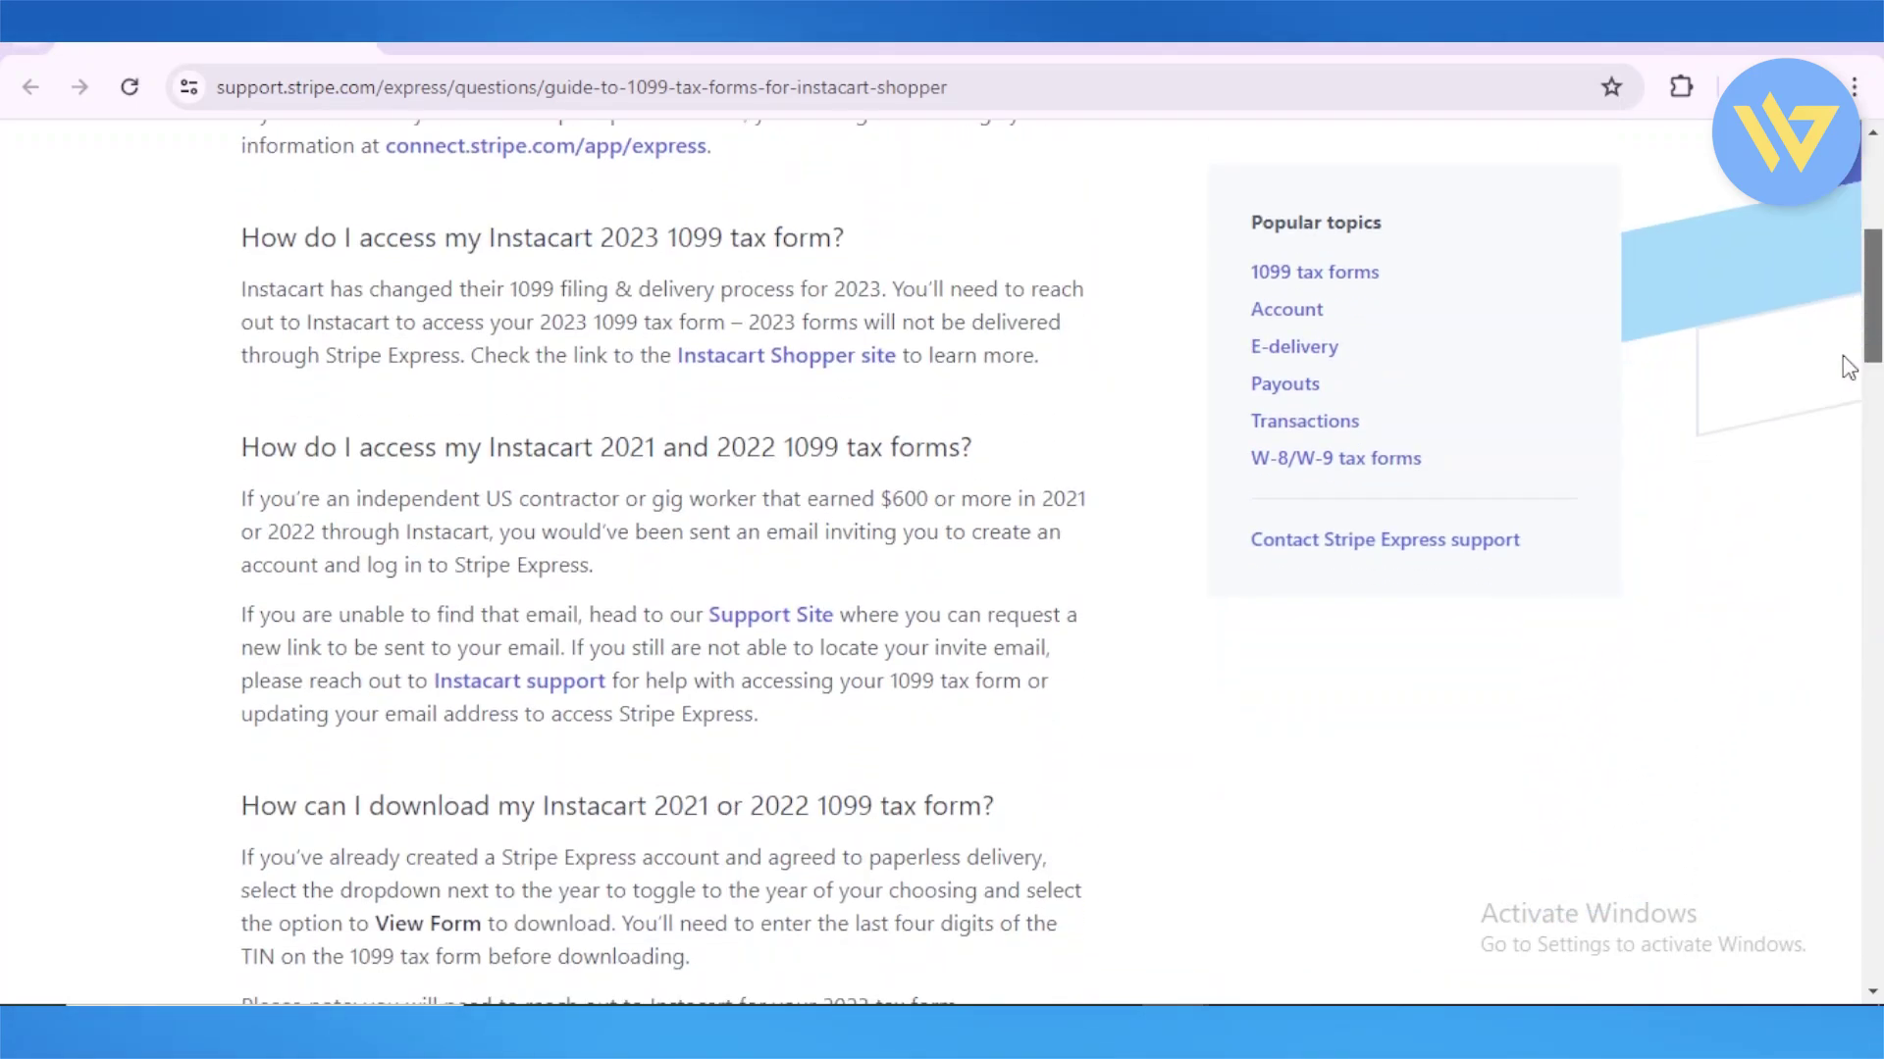
scroll(1844, 397, "down", 4)
scroll(1839, 427, "down", 2)
scroll(1842, 424, "up", 1)
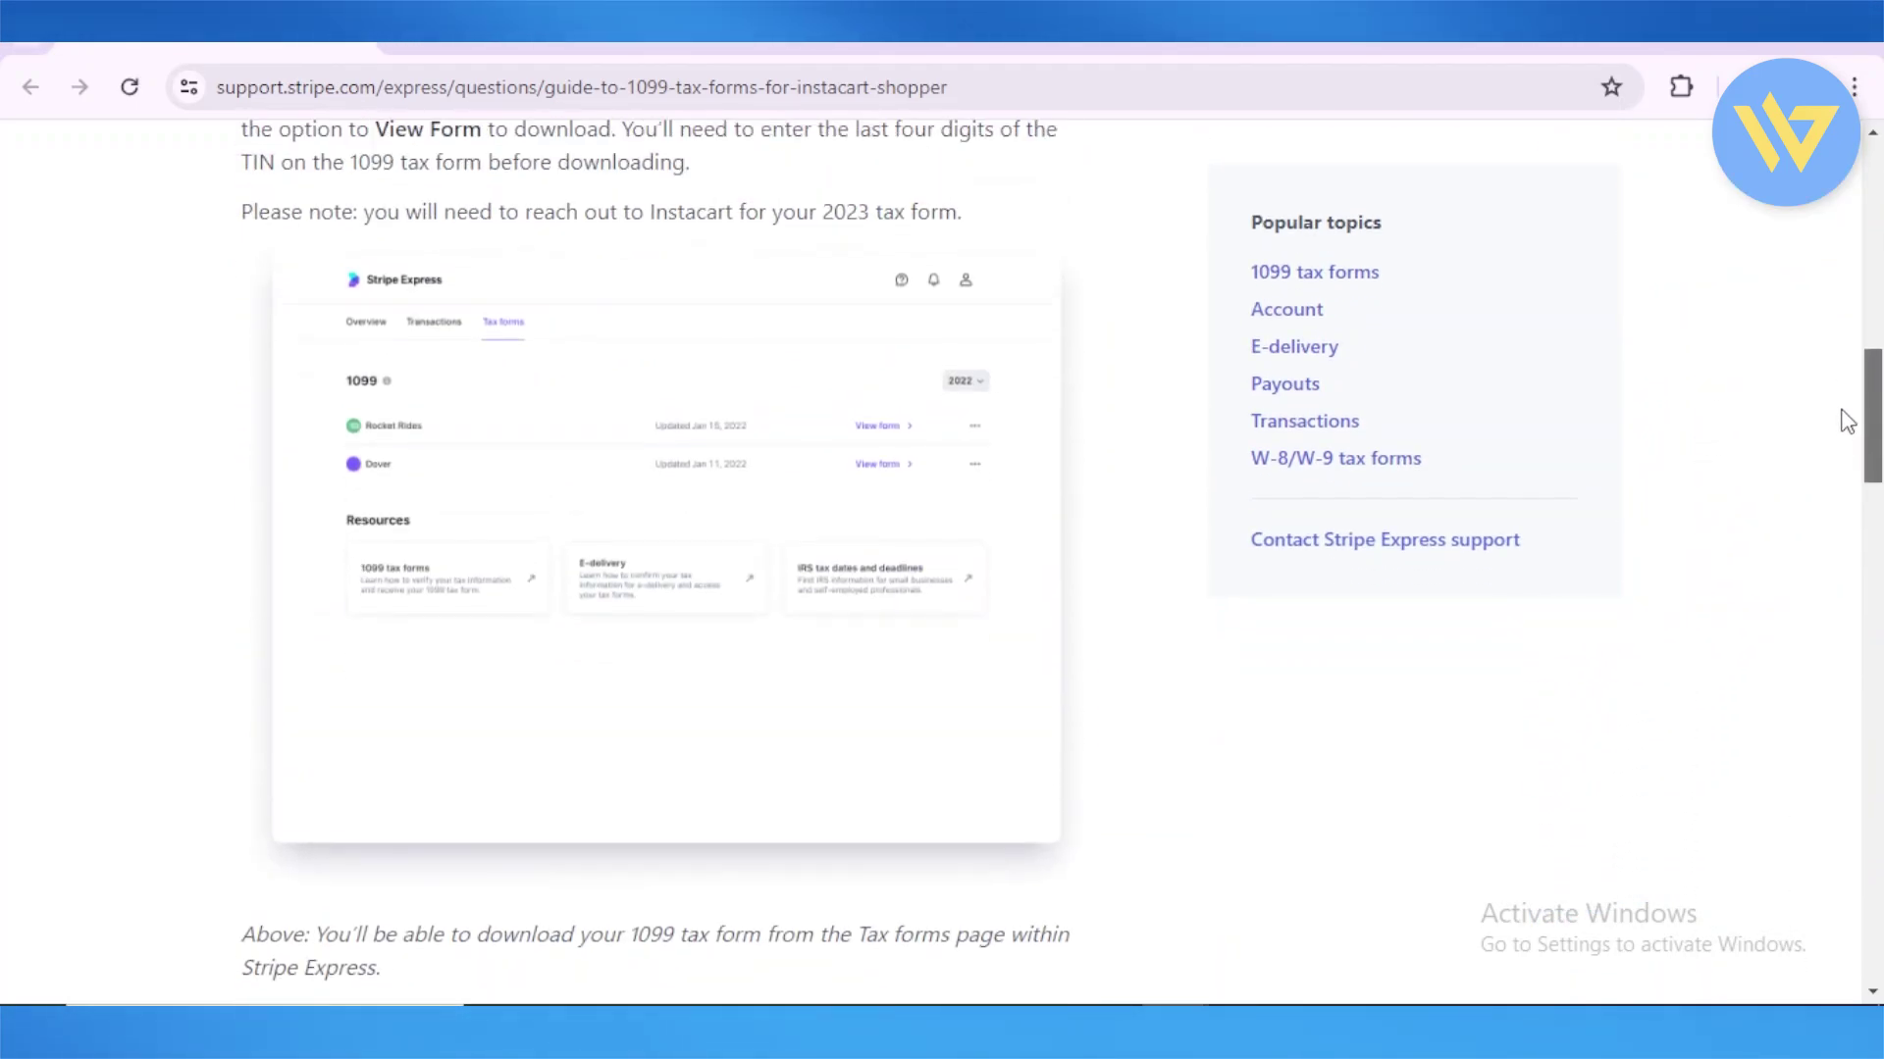
scroll(1851, 409, "up", 1)
scroll(1859, 397, "down", 1)
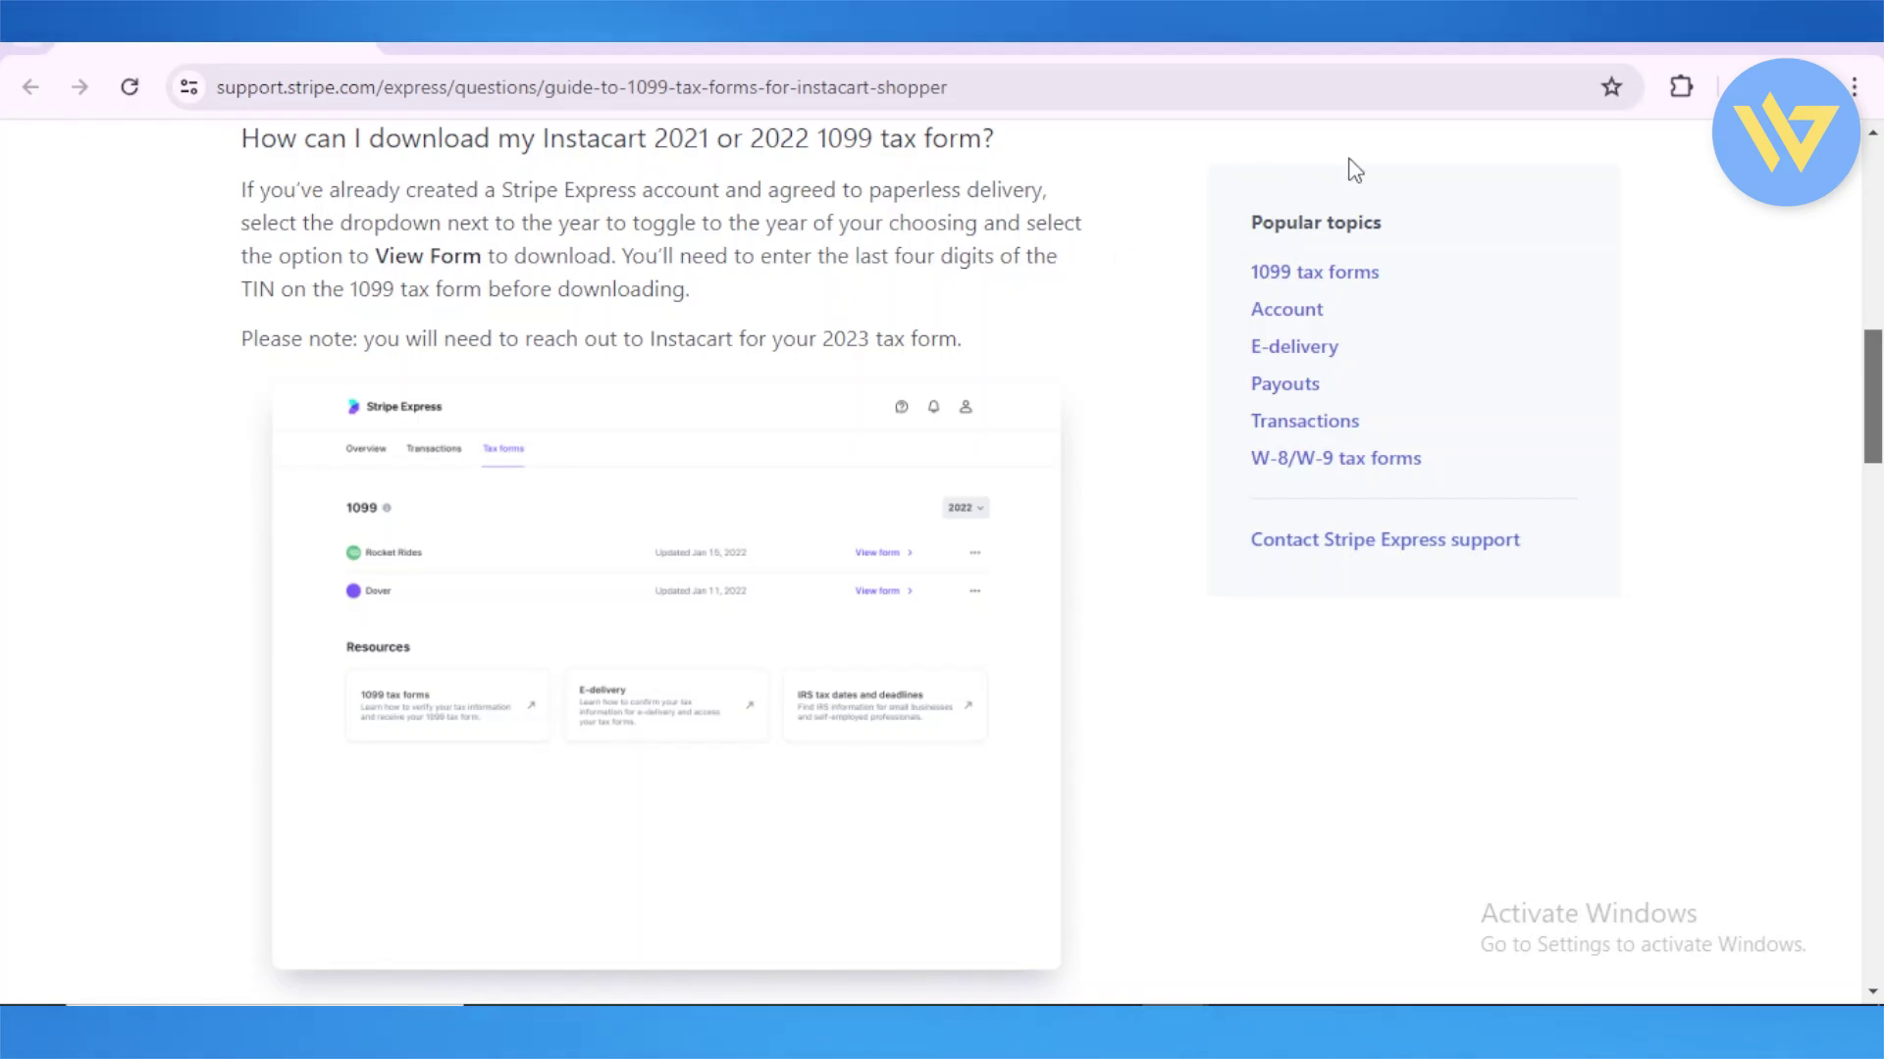
left_click_drag(1873, 416, 1879, 727)
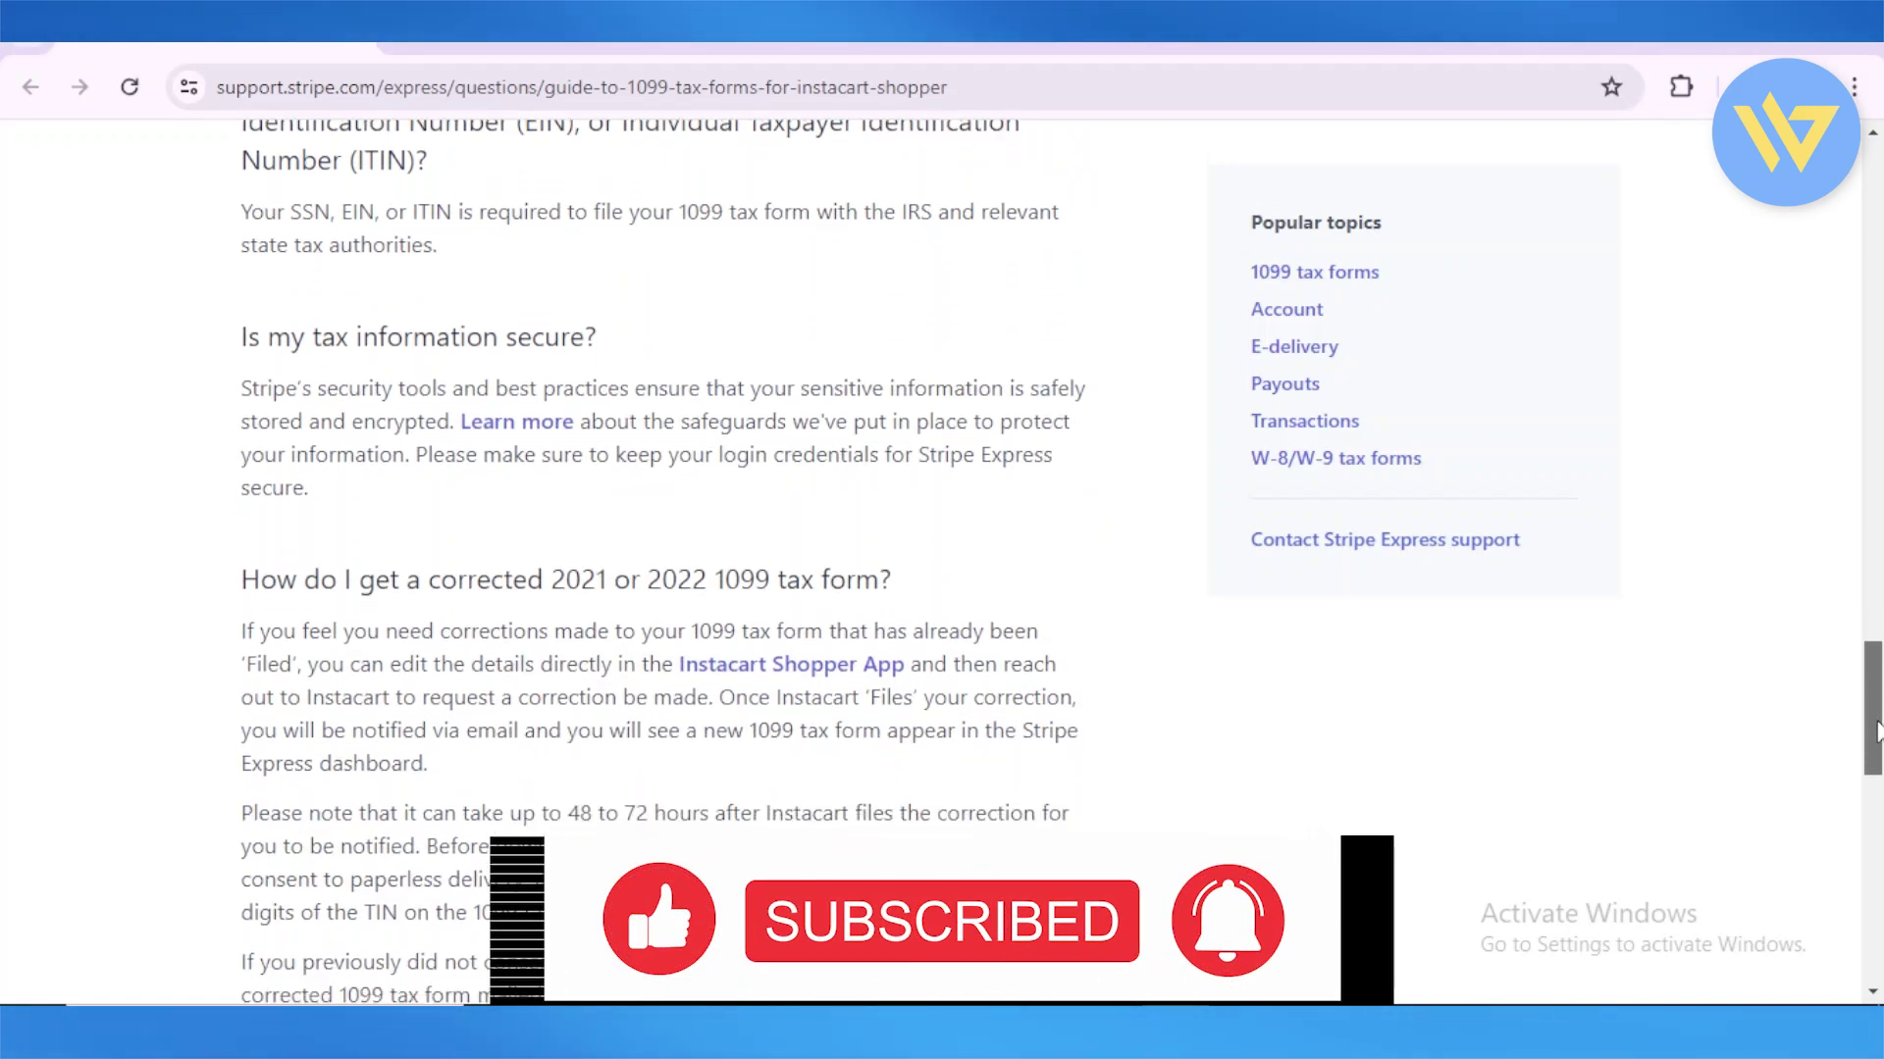